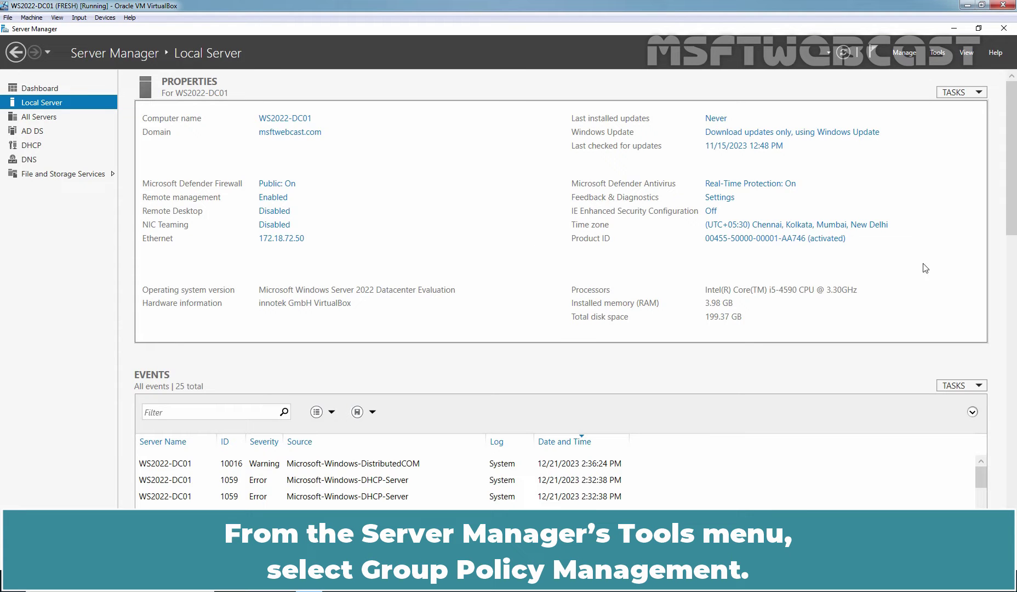
- Launch Group Policy Management from Server Manager Tools and select the Default Domain Policy
{"action": "left_click", "coordinate": [936, 52]}
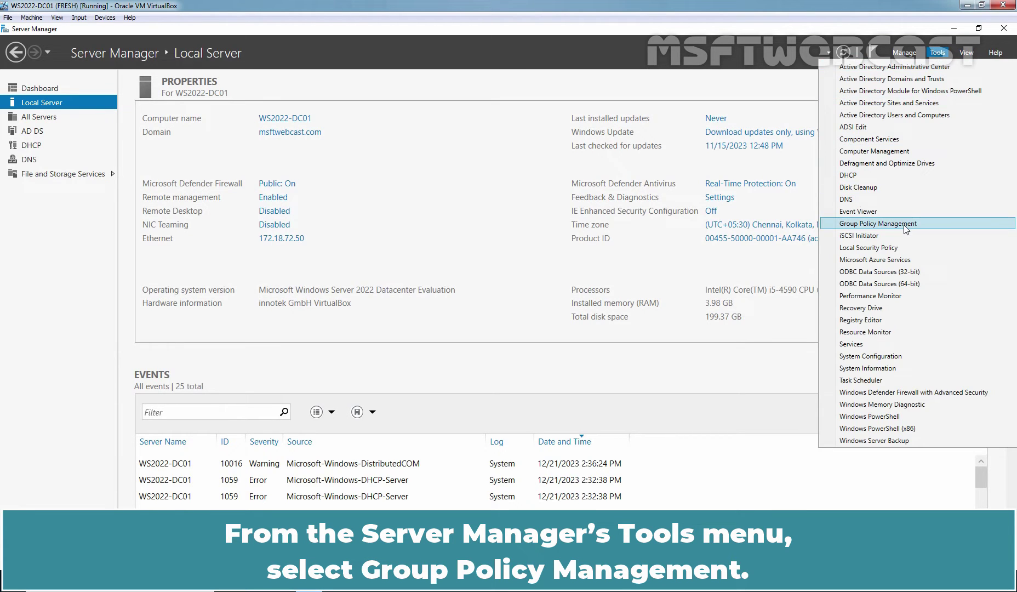
{"action": "left_click", "coordinate": [903, 223]}
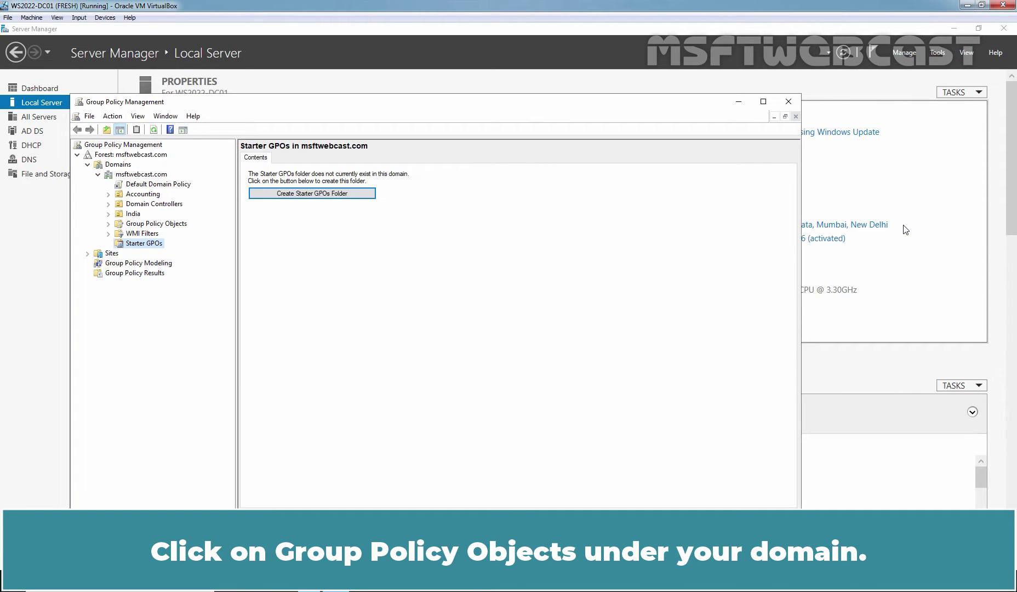
{"action": "left_click", "coordinate": [176, 224]}
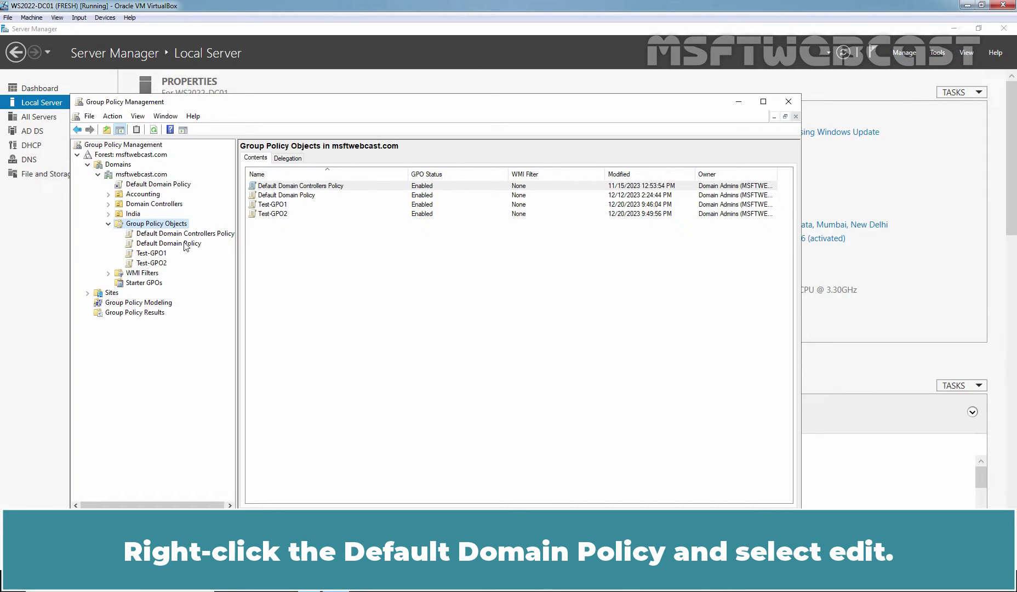
{"action": "left_click", "coordinate": [185, 245]}
- Edit the Default Domain Policy and expand Computer Configuration's Administrative Templates, loaded from the local computer
{"action": "right_click", "coordinate": [185, 245]}
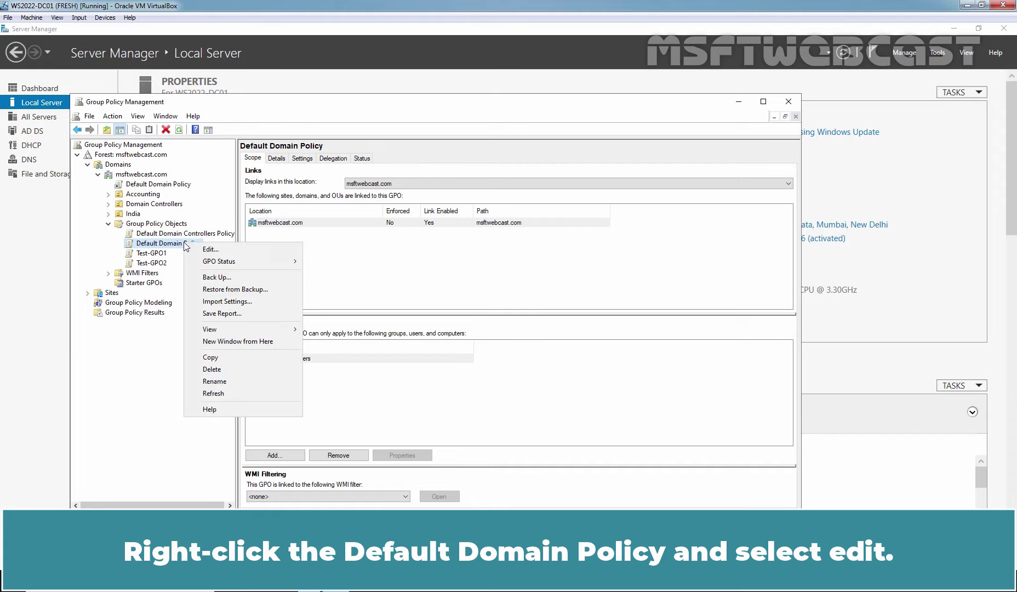
{"action": "left_click", "coordinate": [202, 250]}
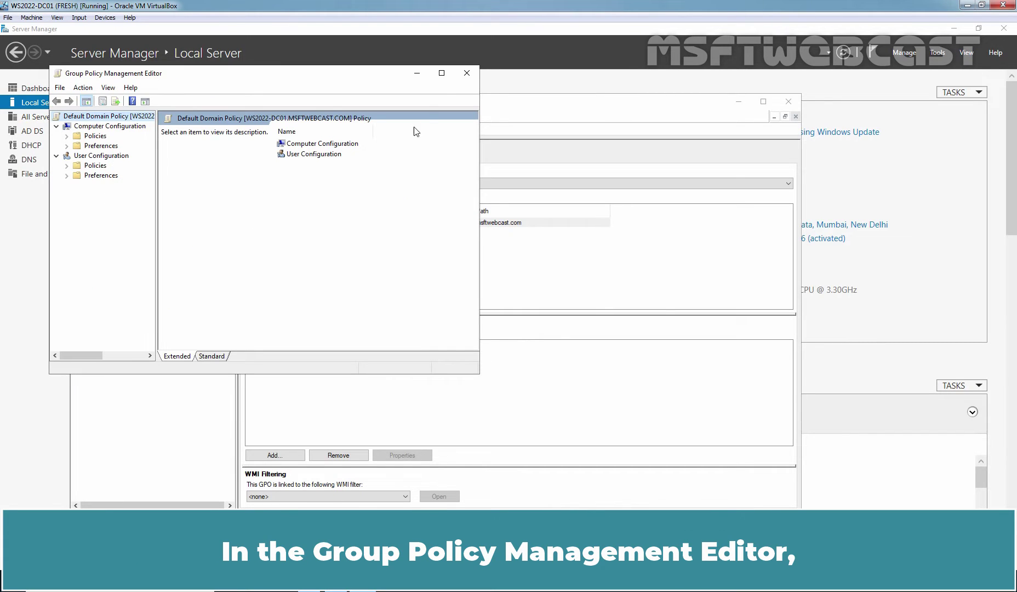
{"action": "left_click", "coordinate": [441, 73]}
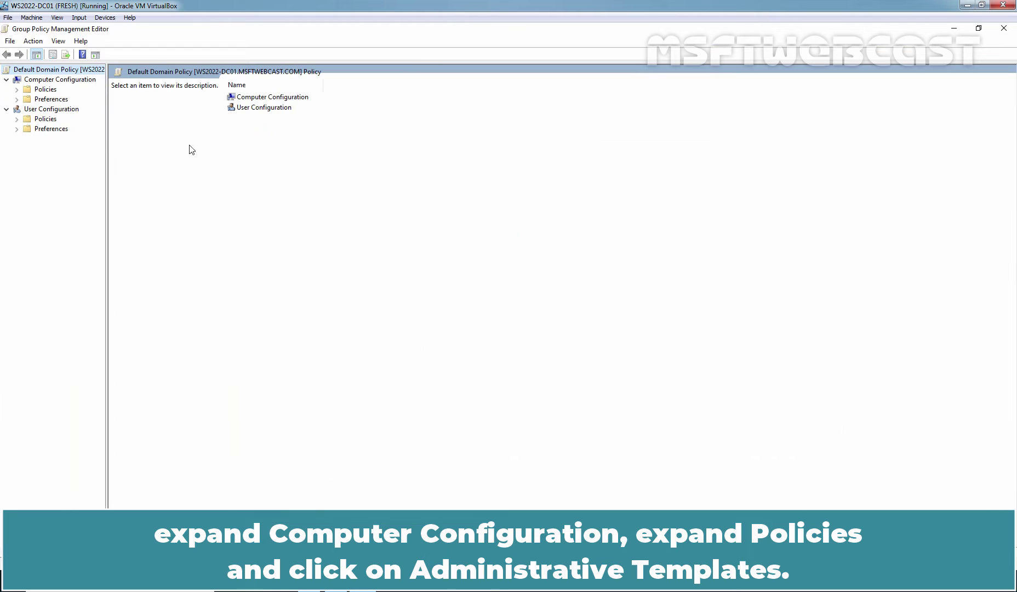
{"action": "double_click", "coordinate": [44, 90]}
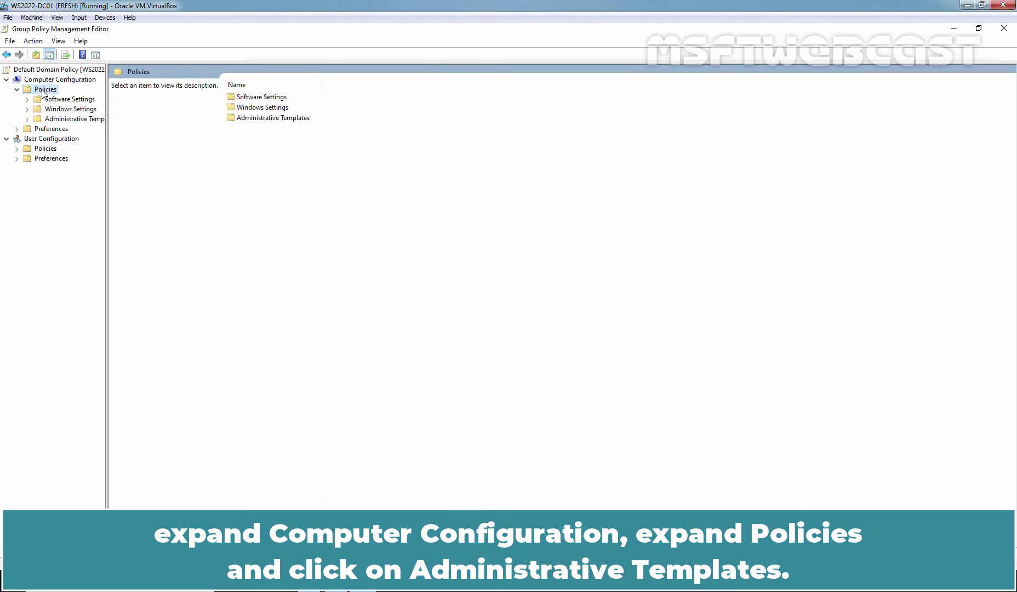
{"action": "double_click", "coordinate": [74, 119]}
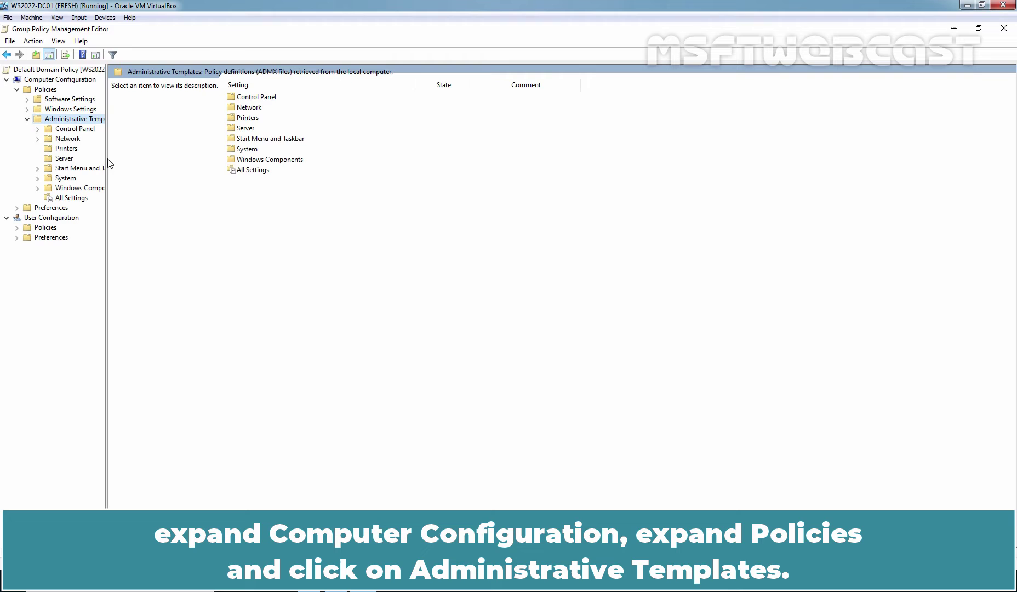
{"action": "left_click_drag", "start_coordinate": [110, 159], "coordinate": [393, 194]}
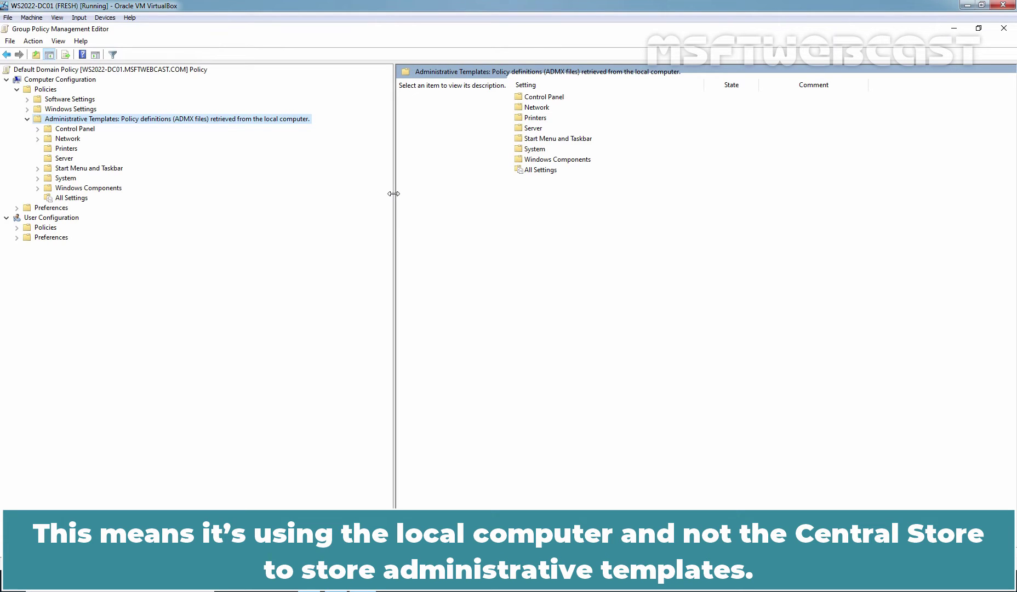
- Close the policy editor and open \\msftwebcast.com from the Run dialog to list its shares
{"action": "left_click", "coordinate": [1005, 33]}
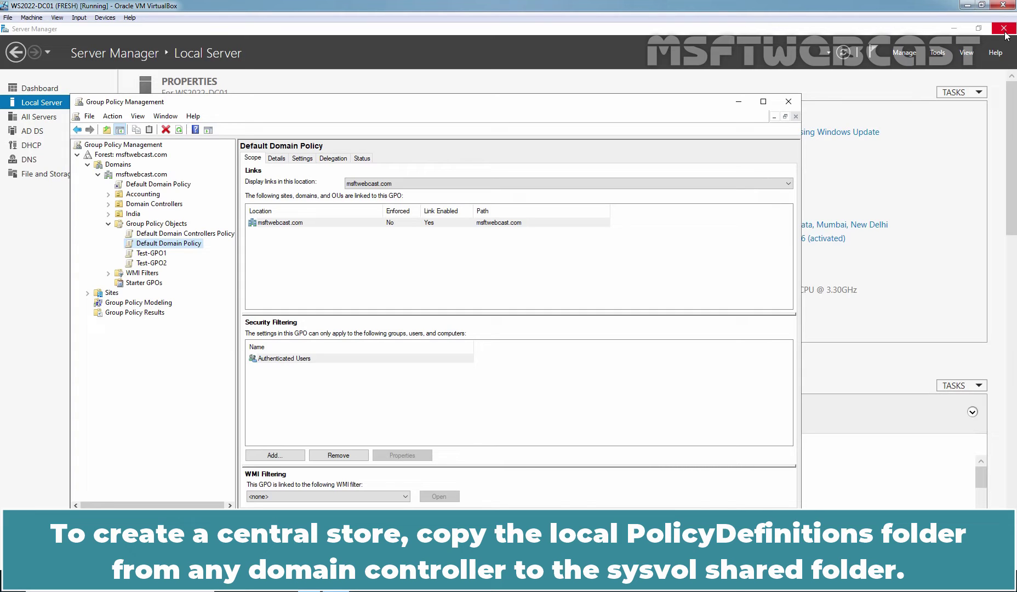
{"action": "key", "text": "super+r"}
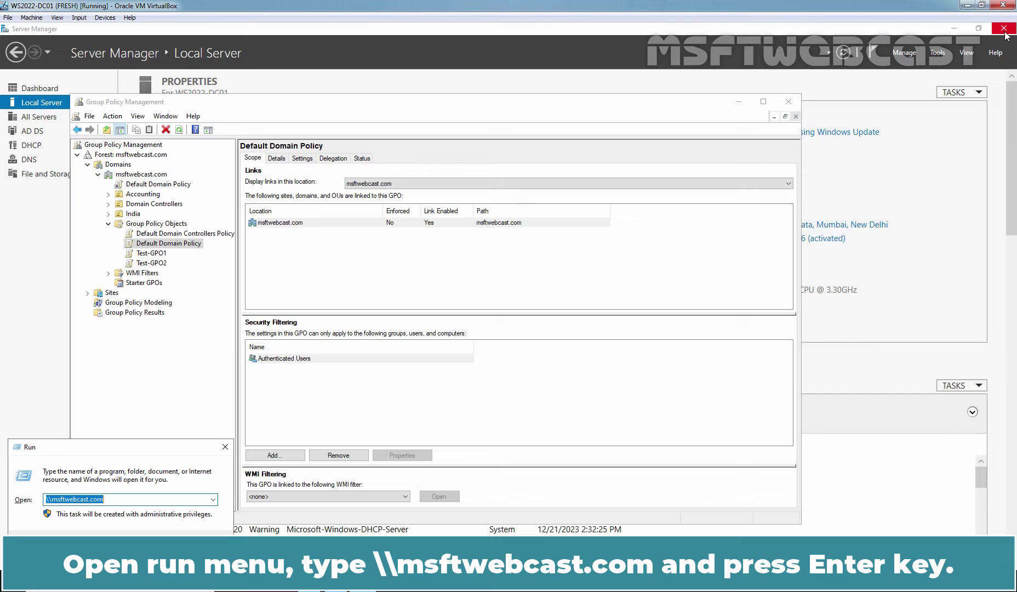
{"action": "key", "text": "Return"}
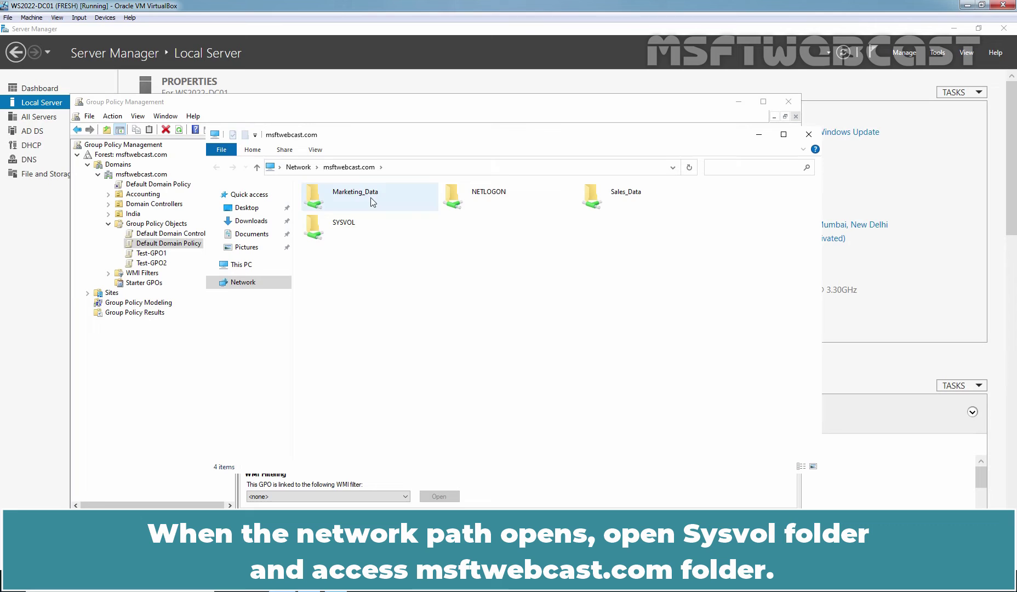
- Browse to the SYSVOL\msftwebcast.com\Policies folder
{"action": "left_click", "coordinate": [339, 229]}
{"action": "double_click", "coordinate": [339, 229]}
{"action": "double_click", "coordinate": [331, 208]}
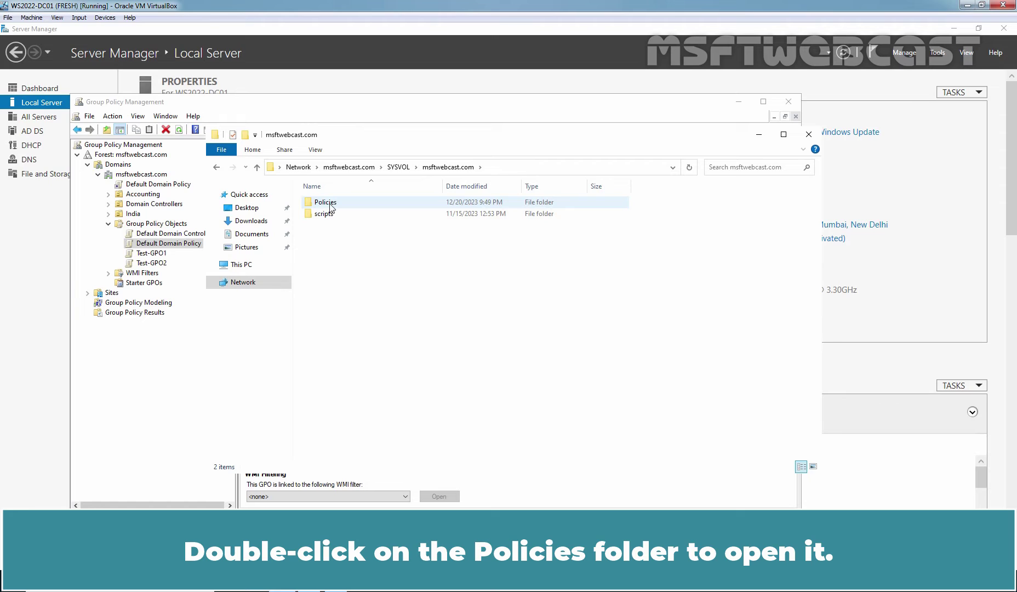
{"action": "double_click", "coordinate": [331, 204]}
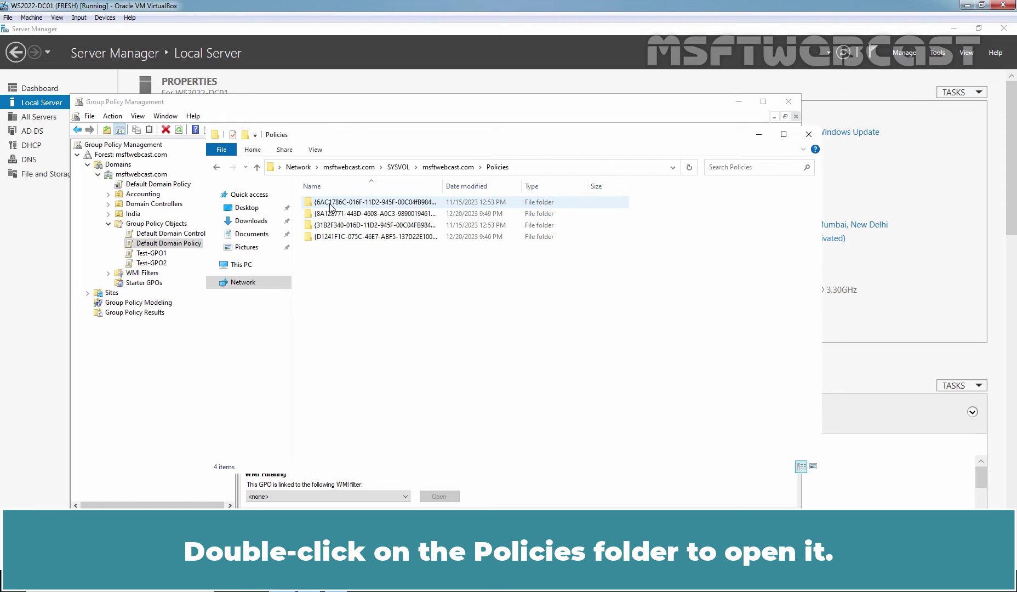
- Create a new folder named PolicyDefinitions inside Policies
{"action": "right_click", "coordinate": [369, 303]}
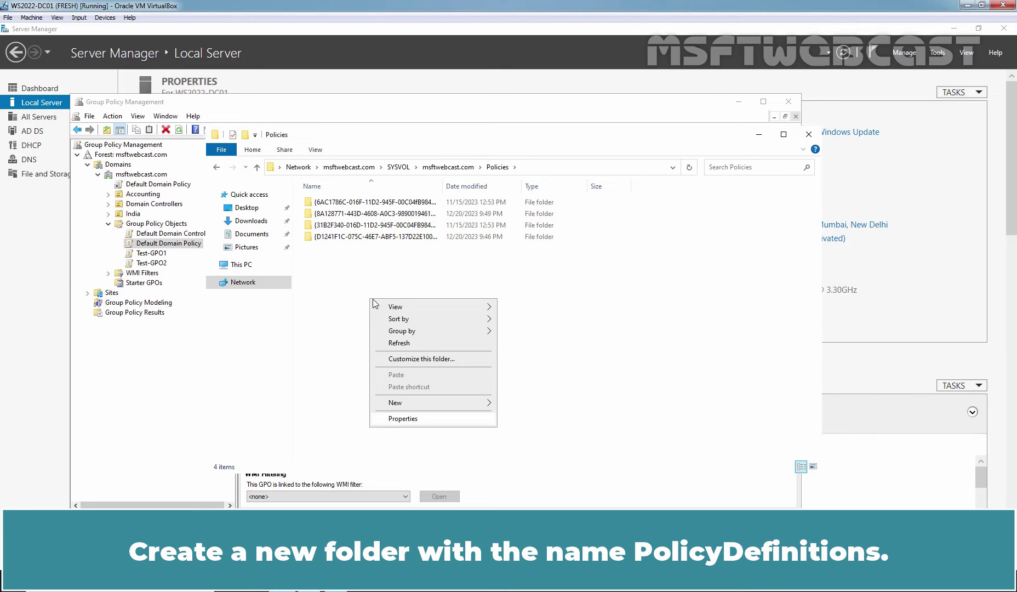
{"action": "type", "text": "wfPolicyDefini"}
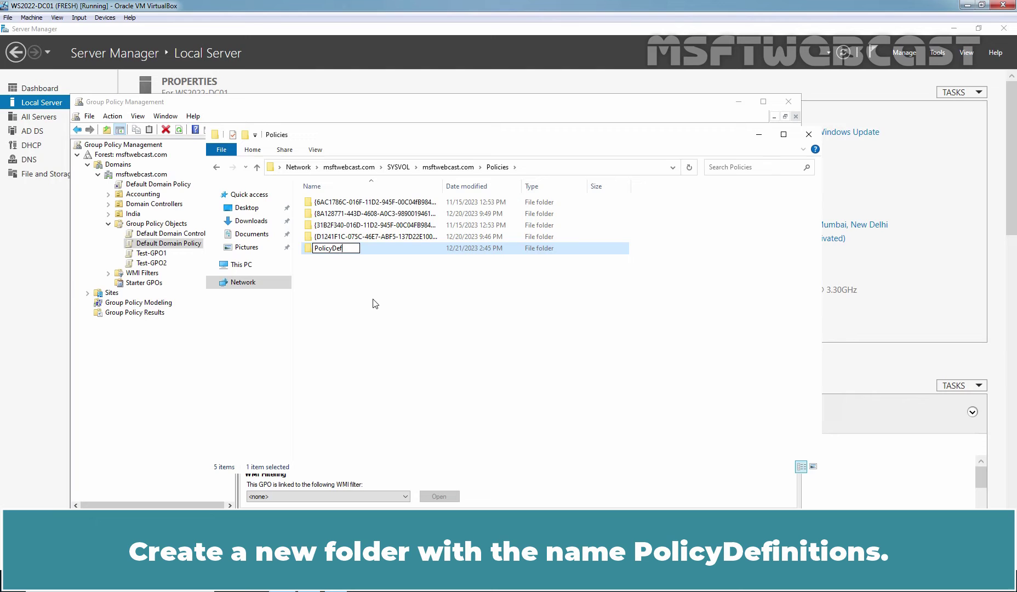
{"action": "type", "text": "tions"}
{"action": "key", "text": "Return"}
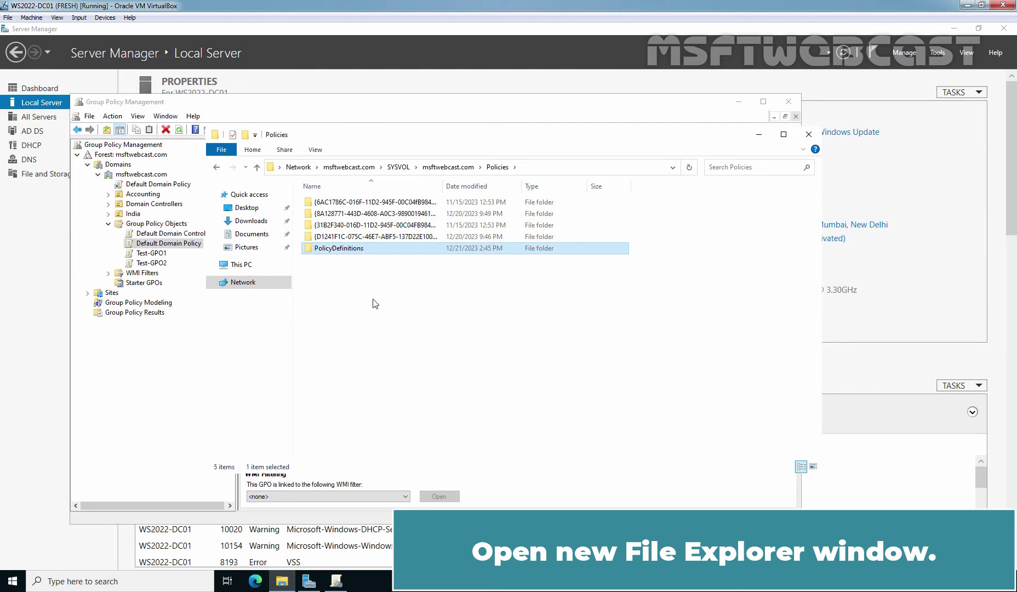
- Open a second File Explorer window at C:\Windows\PolicyDefinitions
{"action": "left_click", "coordinate": [278, 579]}
{"action": "right_click", "coordinate": [279, 579]}
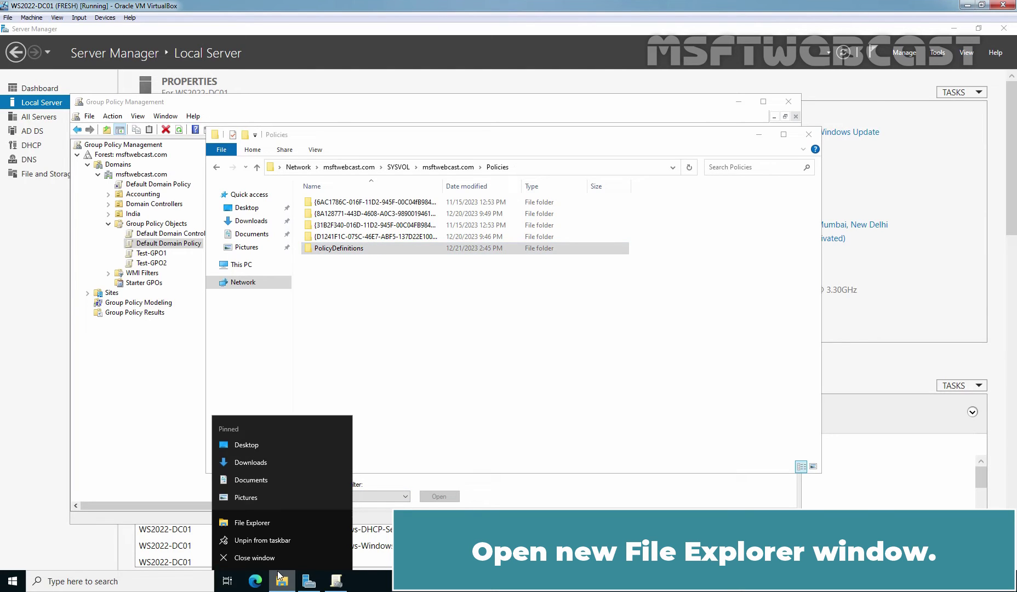
{"action": "left_click", "coordinate": [268, 520]}
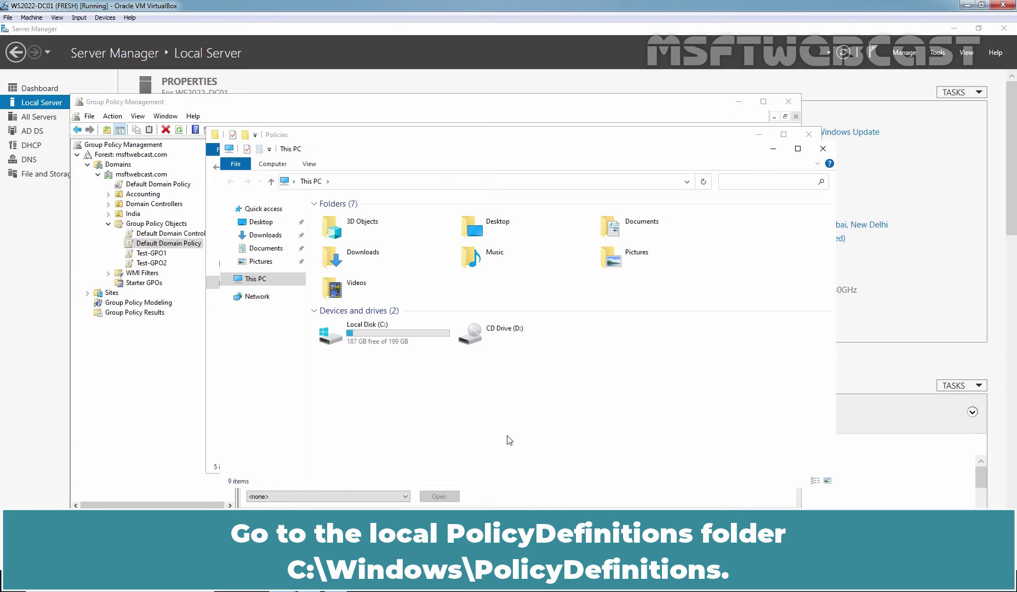
{"action": "double_click", "coordinate": [381, 336]}
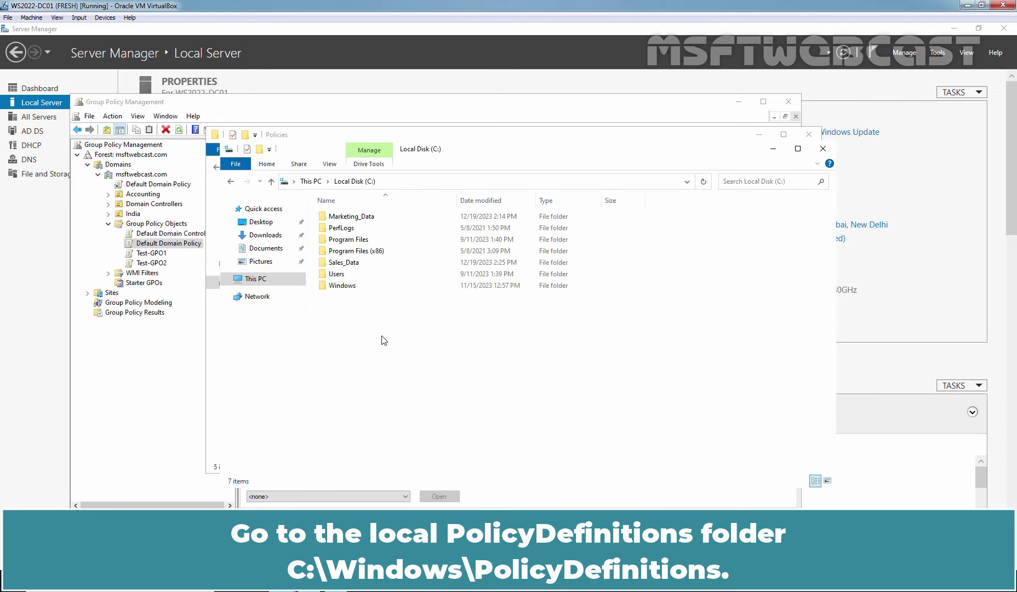
{"action": "double_click", "coordinate": [347, 285]}
{"action": "left_click", "coordinate": [353, 322]}
{"action": "type", "text": "pol"}
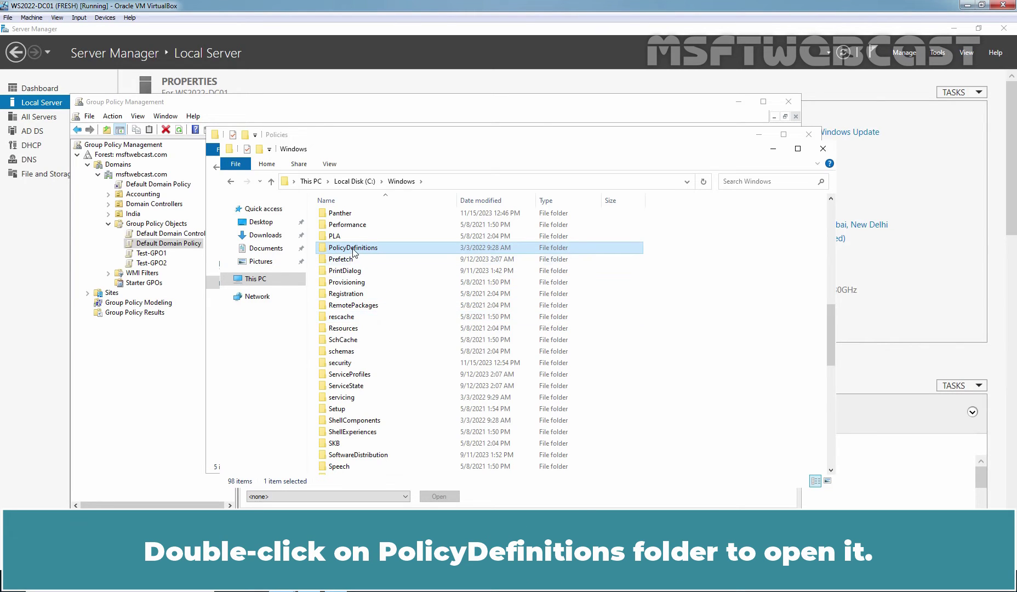
{"action": "double_click", "coordinate": [359, 247]}
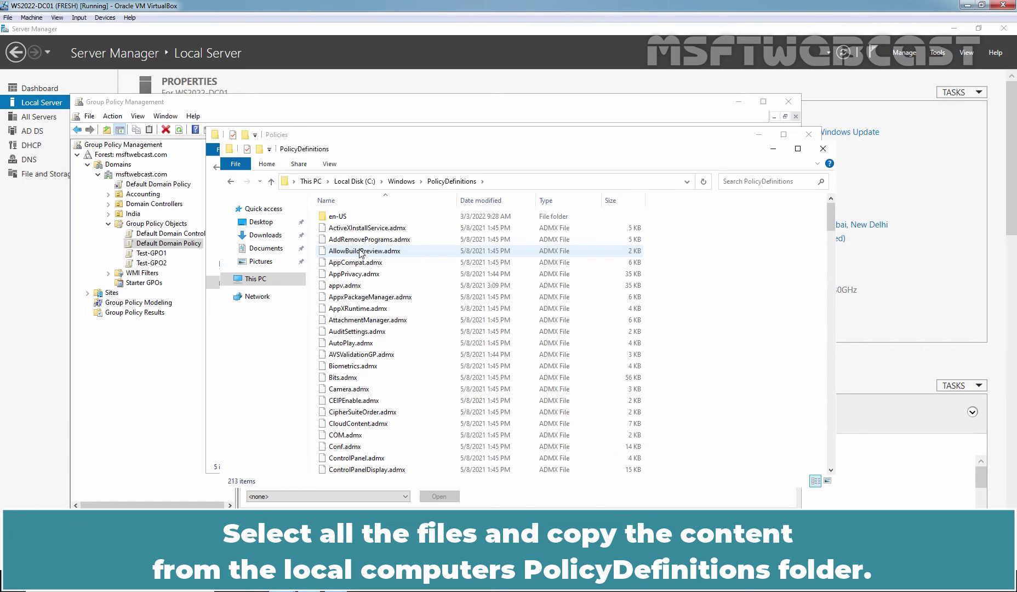
- Select and copy all 213 items, the en-US folder and ADMX files
{"action": "left_click", "coordinate": [360, 251]}
{"action": "key", "text": "ctrl+a"}
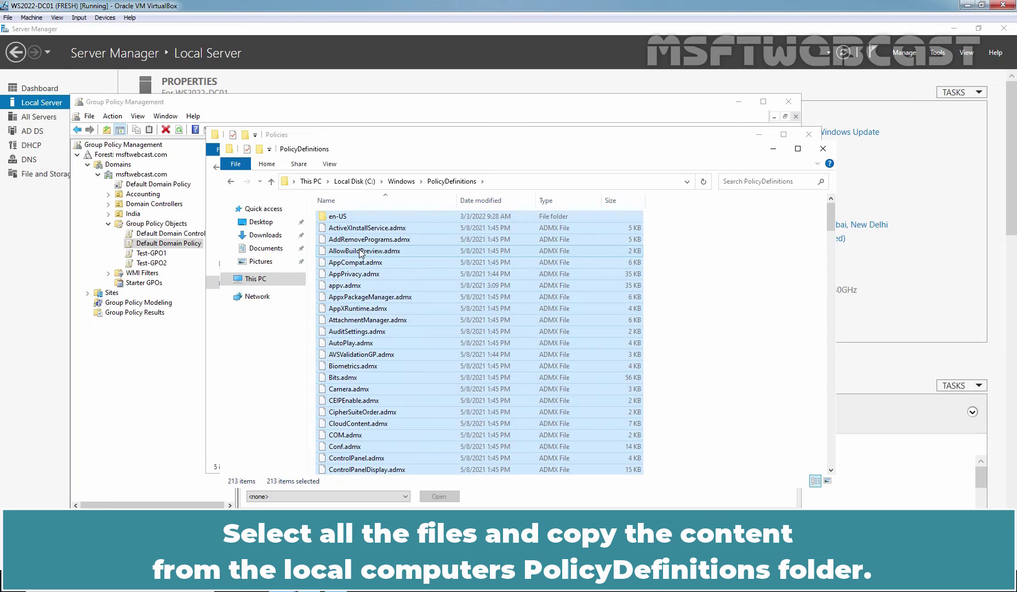
{"action": "right_click", "coordinate": [360, 250]}
{"action": "left_click", "coordinate": [385, 301]}
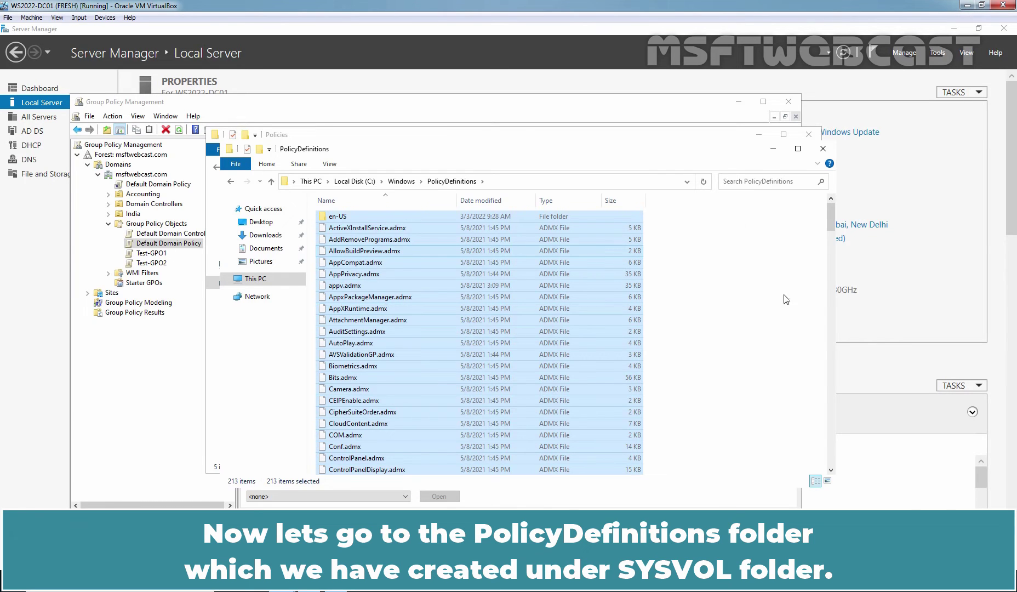
- Paste the 213 copied ADMX items into the SYSVOL PolicyDefinitions folder
{"action": "left_click", "coordinate": [773, 154]}
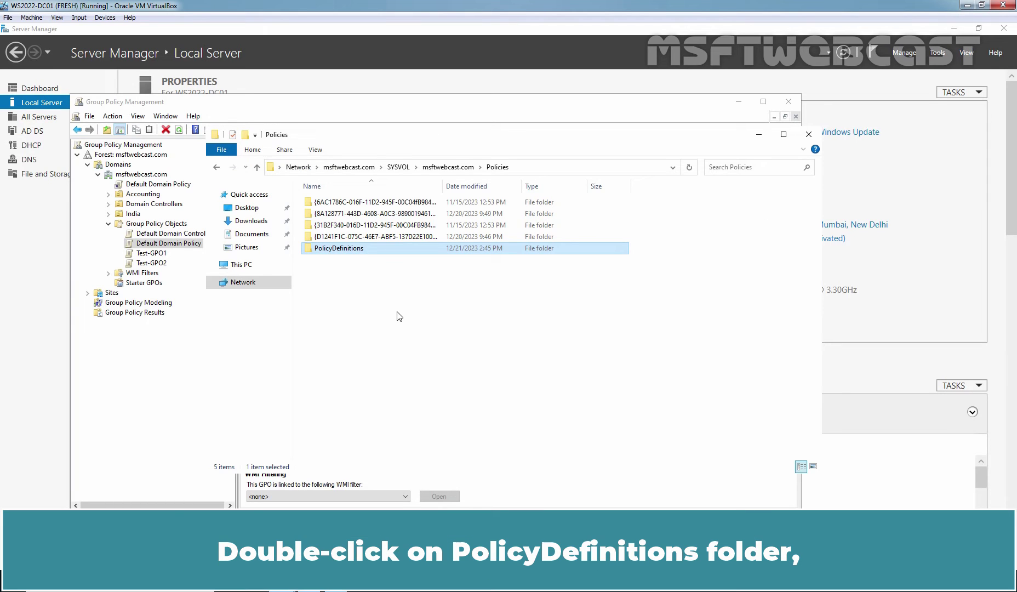
{"action": "double_click", "coordinate": [342, 250]}
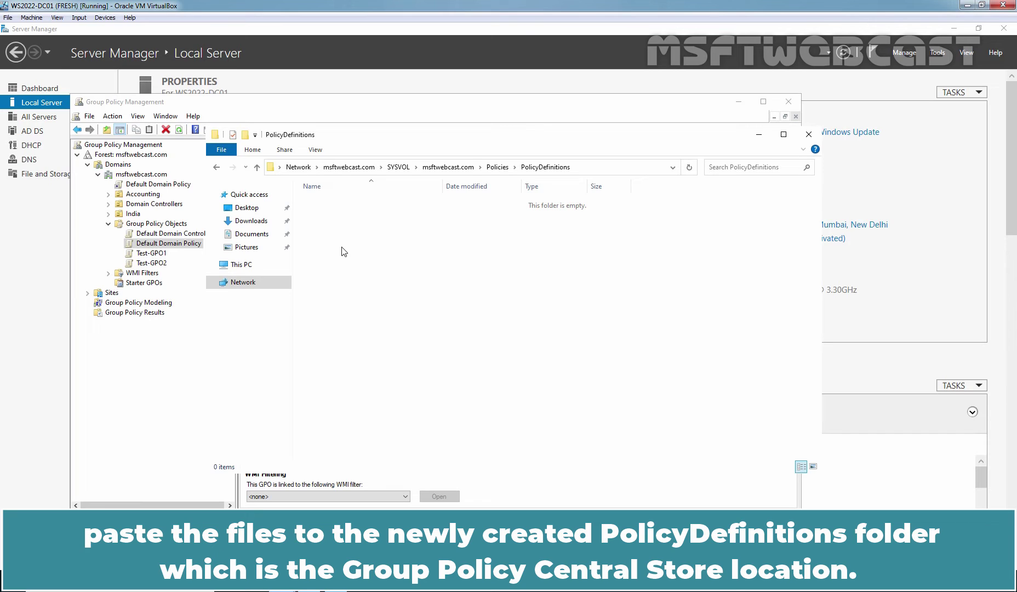
{"action": "right_click", "coordinate": [342, 251]}
{"action": "left_click", "coordinate": [387, 328]}
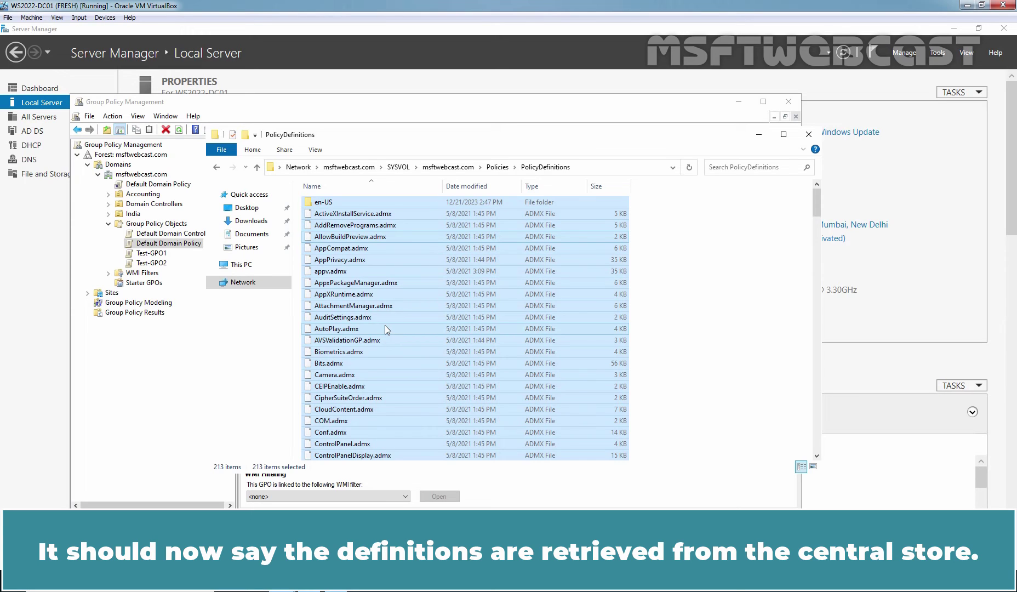
- Reopen the Default Domain Policy editor and confirm Administrative Templates now load from the central store
{"action": "left_click", "coordinate": [130, 405]}
{"action": "right_click", "coordinate": [174, 242]}
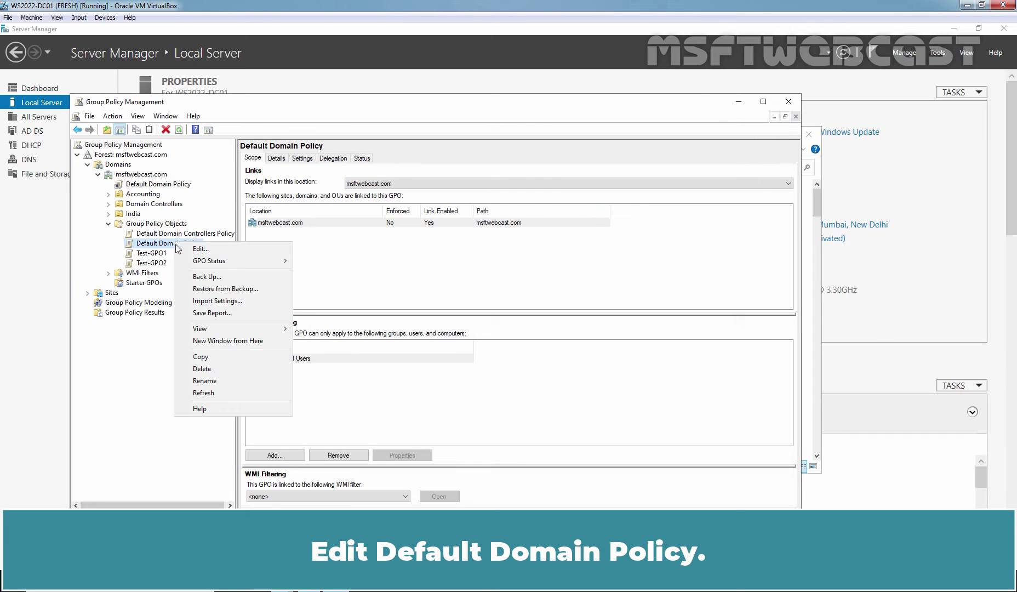
{"action": "left_click", "coordinate": [200, 251]}
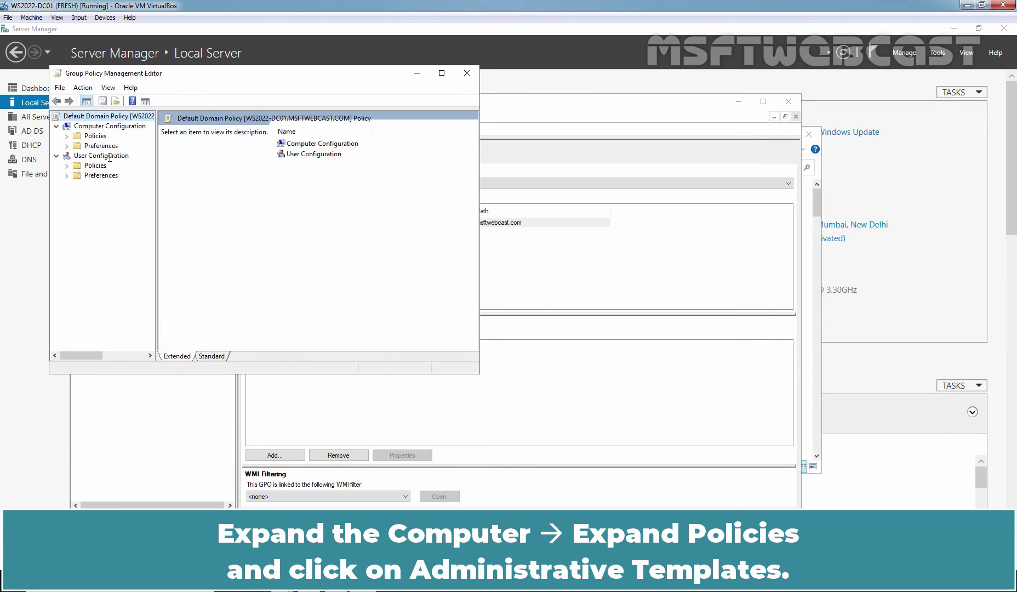
{"action": "double_click", "coordinate": [103, 136]}
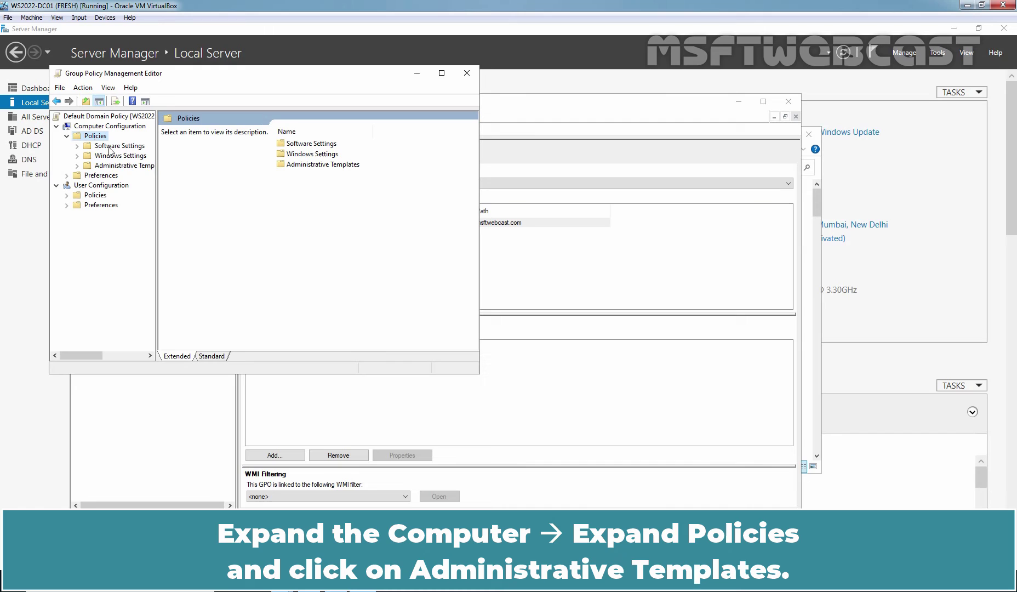
{"action": "left_click", "coordinate": [125, 166]}
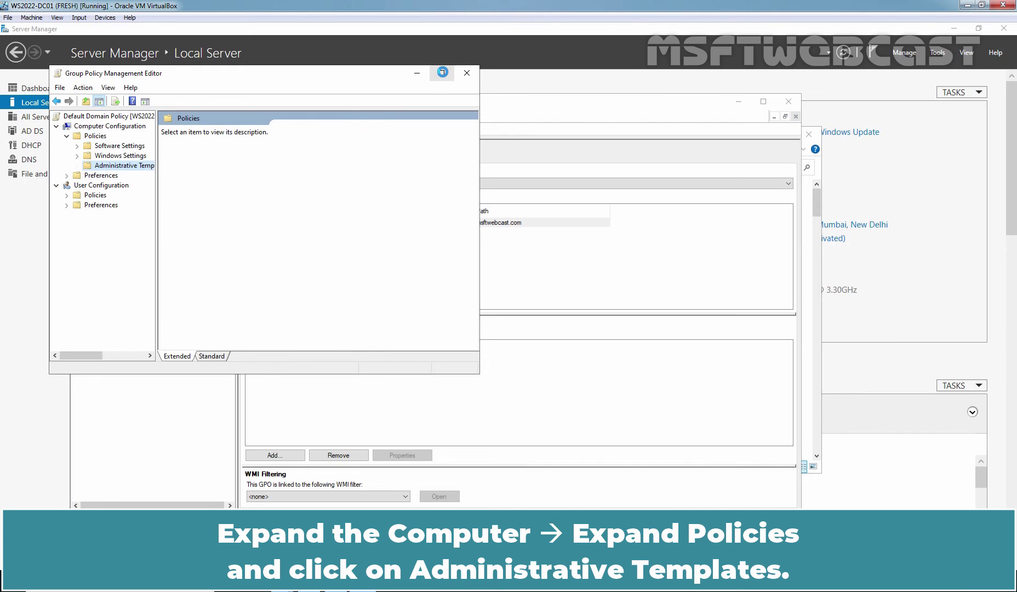
{"action": "left_click", "coordinate": [441, 73]}
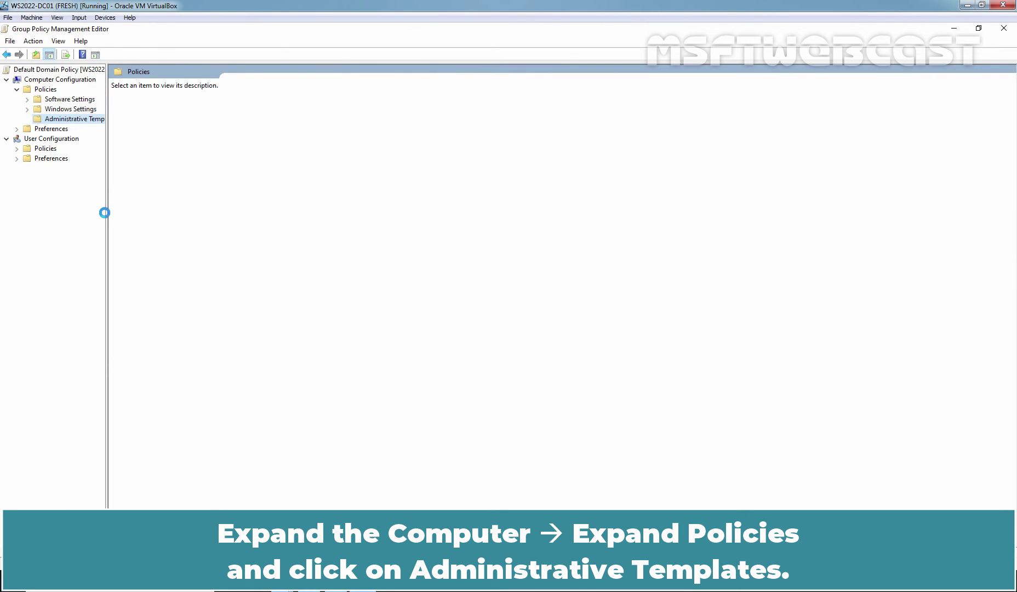
{"action": "left_click_drag", "start_coordinate": [223, 224], "coordinate": [345, 232]}
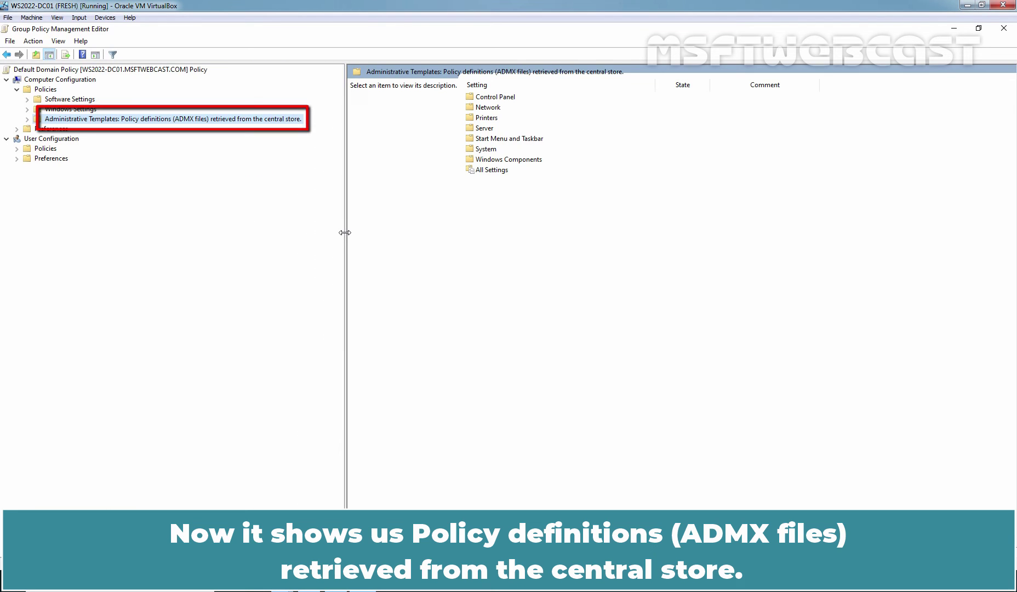